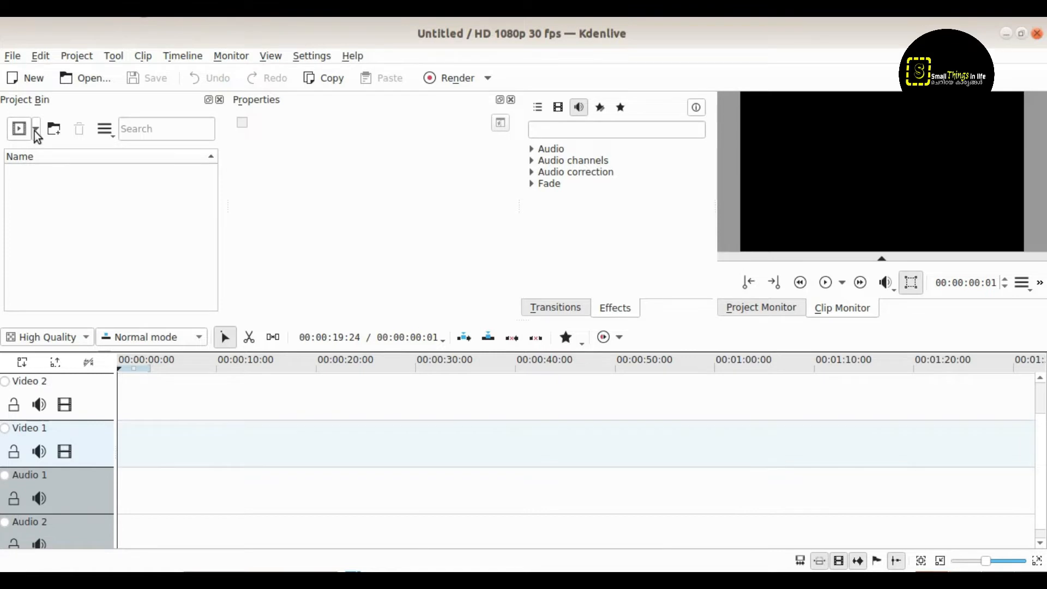
Import the video files Thanks.mp4 and 1.mp4 into the project
click(34, 131)
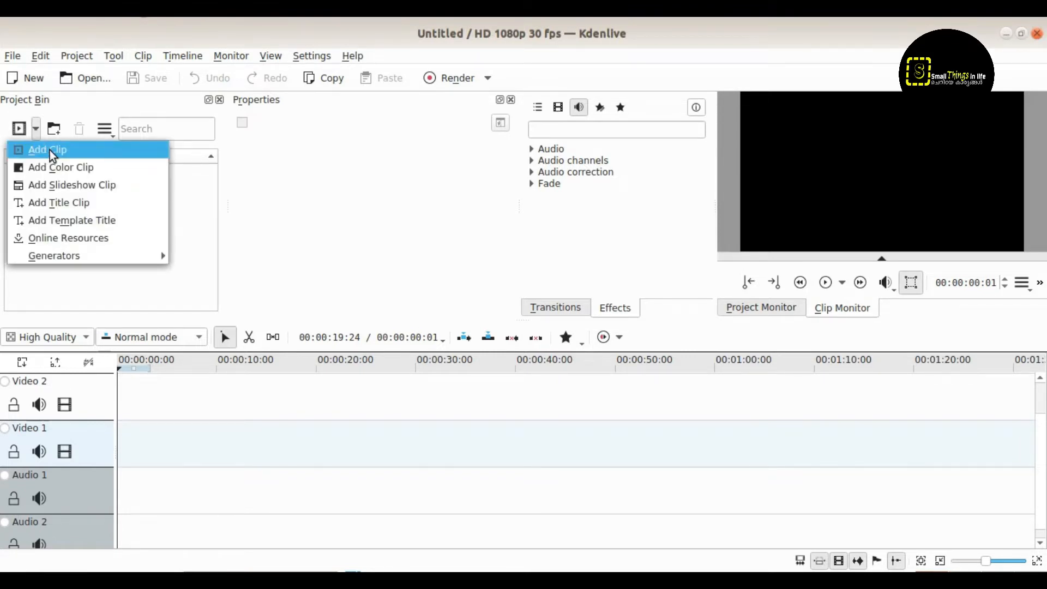
click(51, 149)
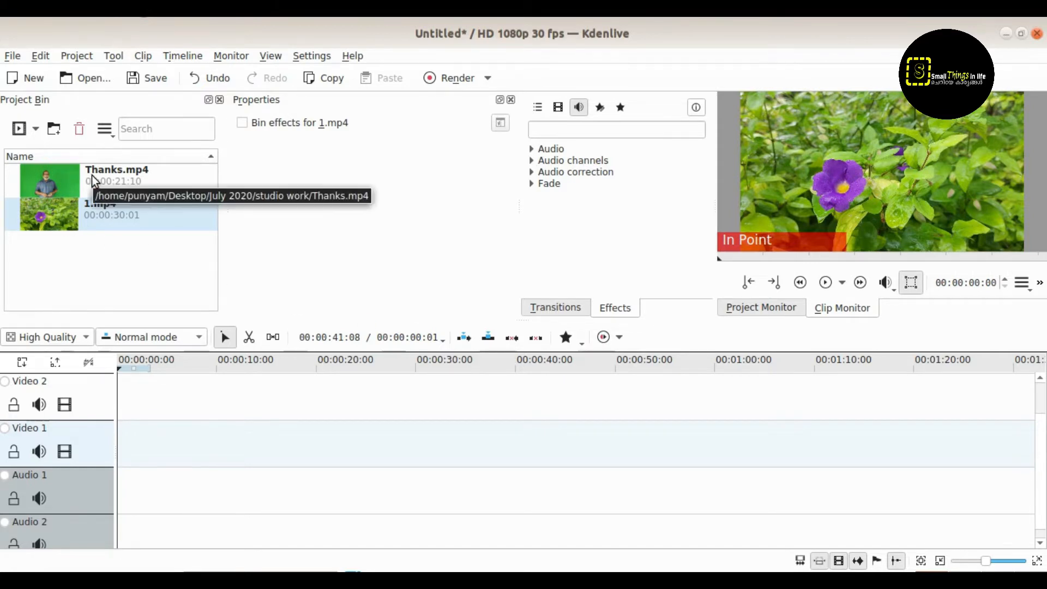
Place Thanks.mp4 on Video 1 and 1.mp4 on Video 2 from time zero, trimming 1.mp4 to end with Thanks.mp4
drag(92, 175, 121, 444)
drag(76, 213, 120, 391)
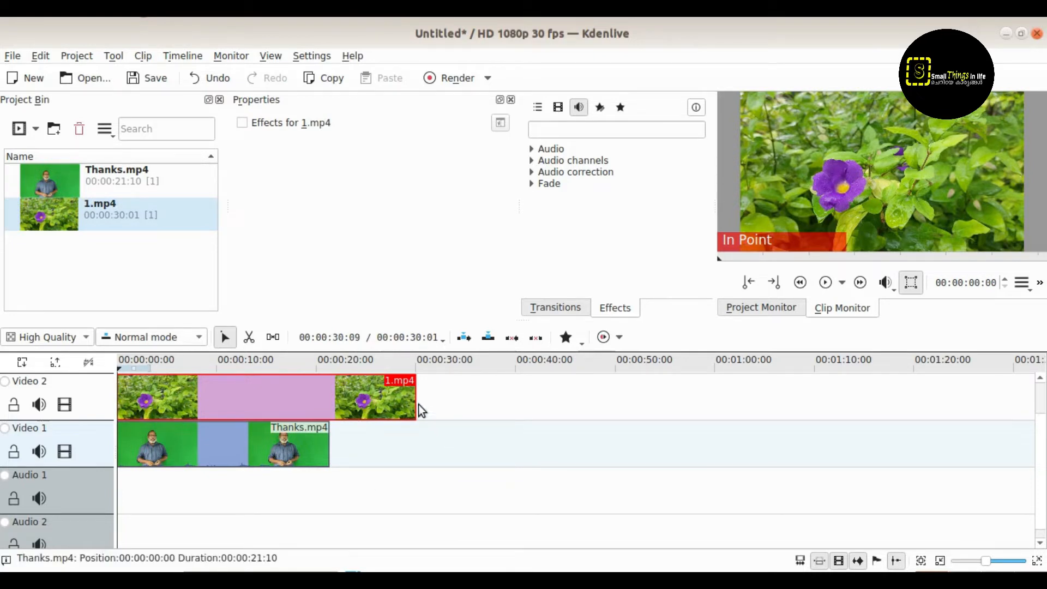
drag(416, 404, 330, 405)
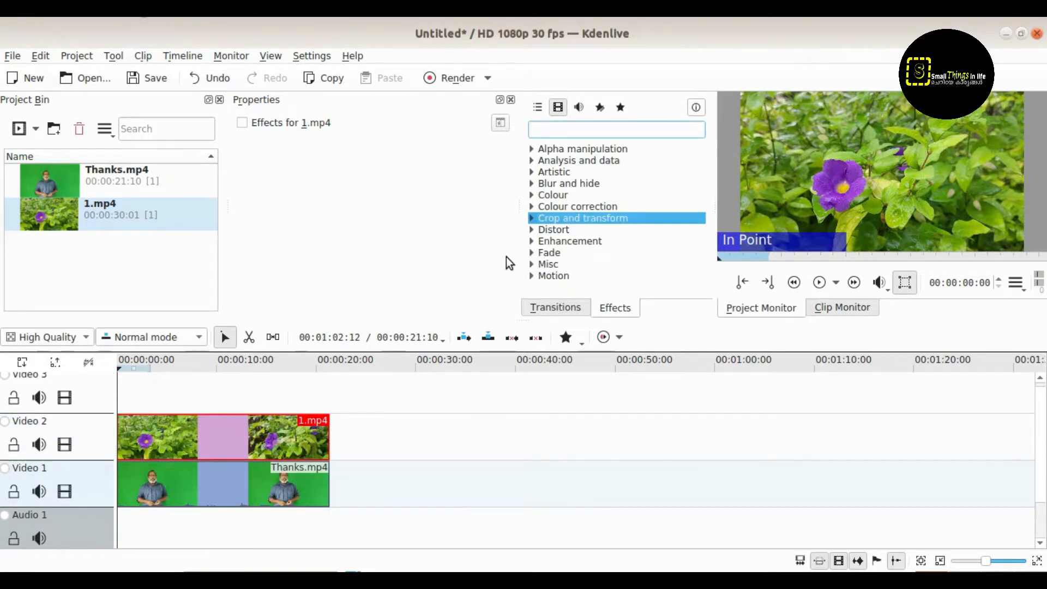
click(615, 216)
scroll(644, 241, down, 2)
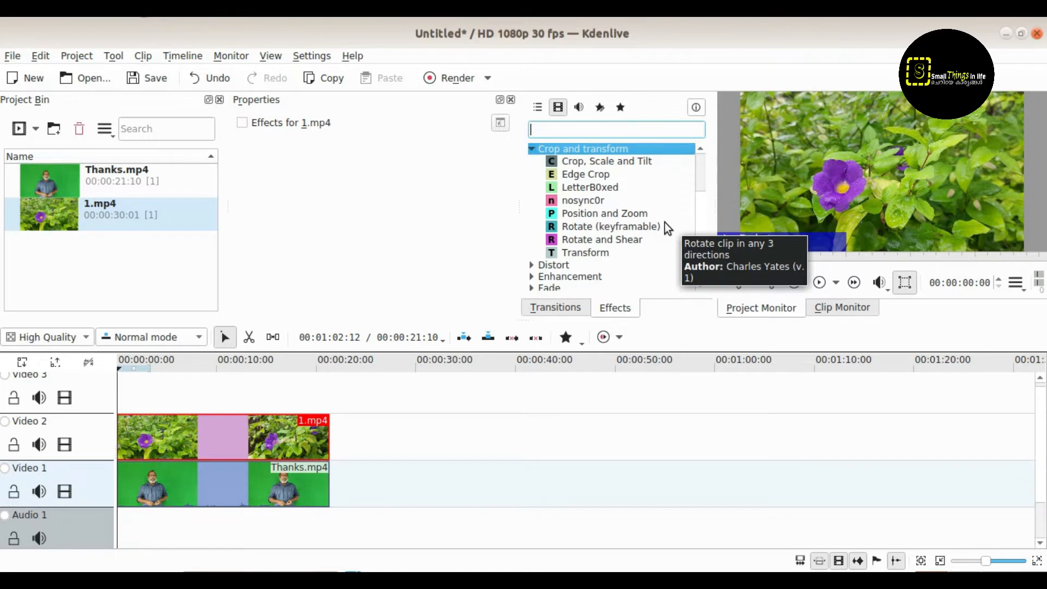
click(531, 148)
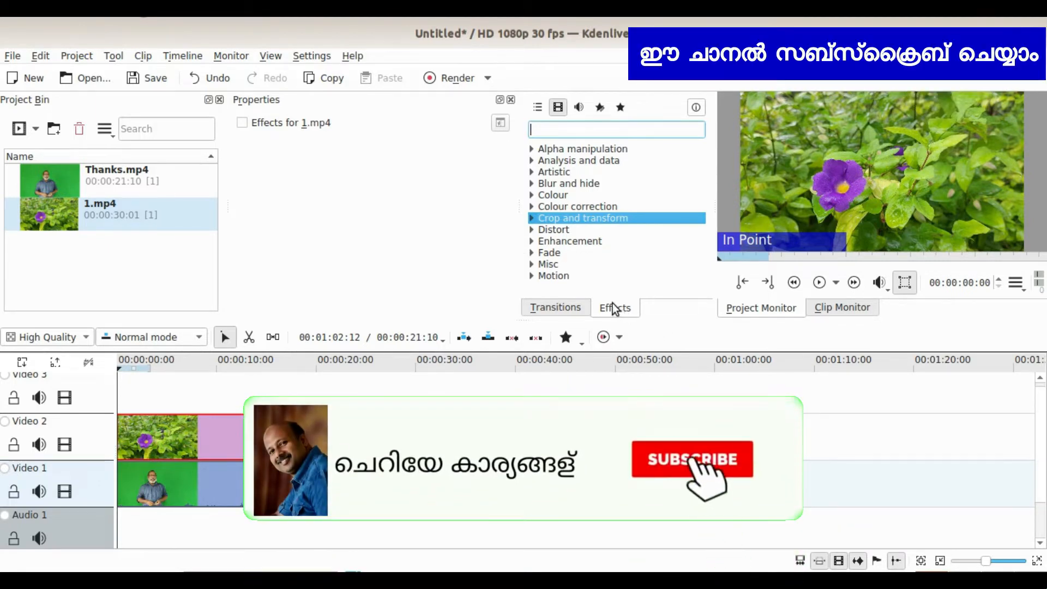
click(562, 308)
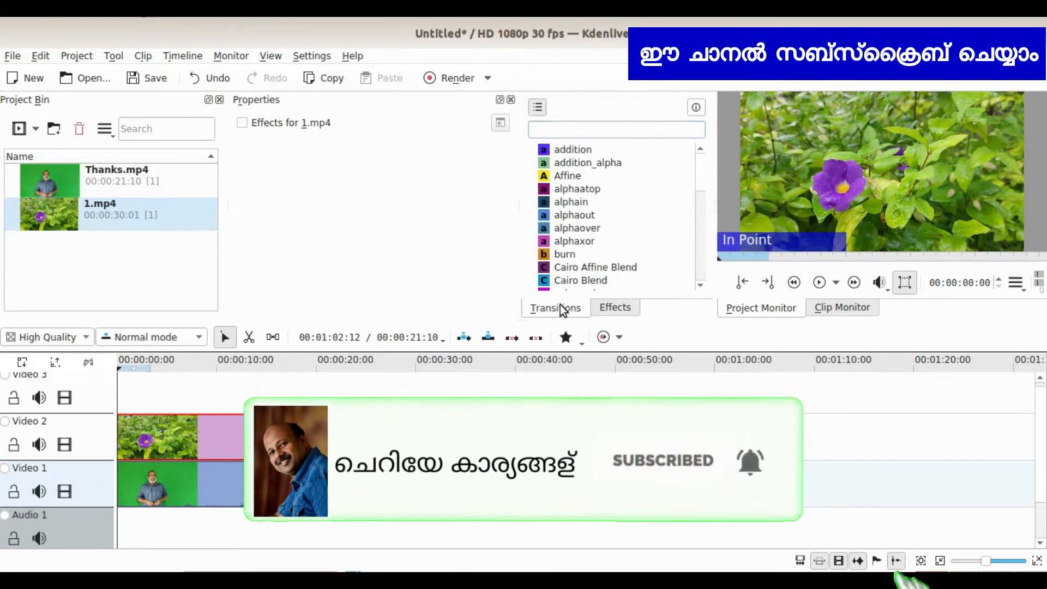
click(618, 308)
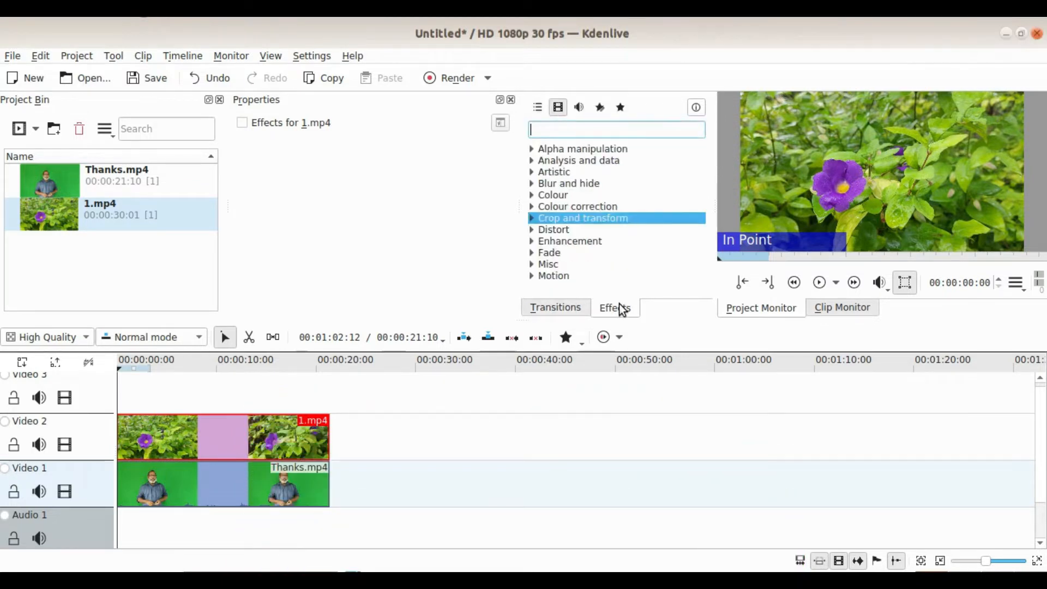
Apply the Transform effect from the Crop and transform category to the 1.mp4 clip on Video 2
double_click(582, 215)
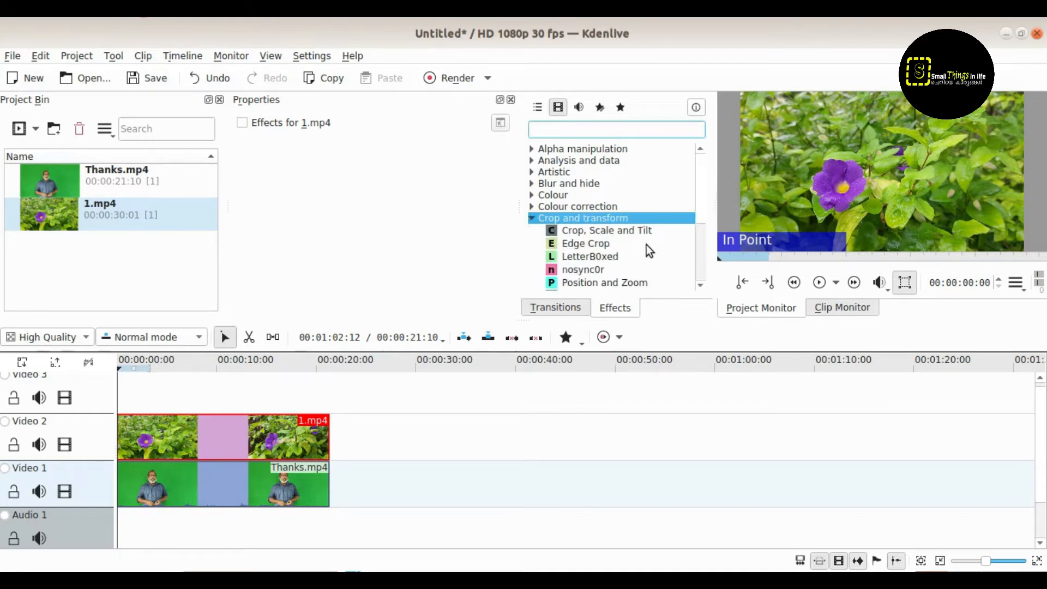
scroll(648, 245, down, 2)
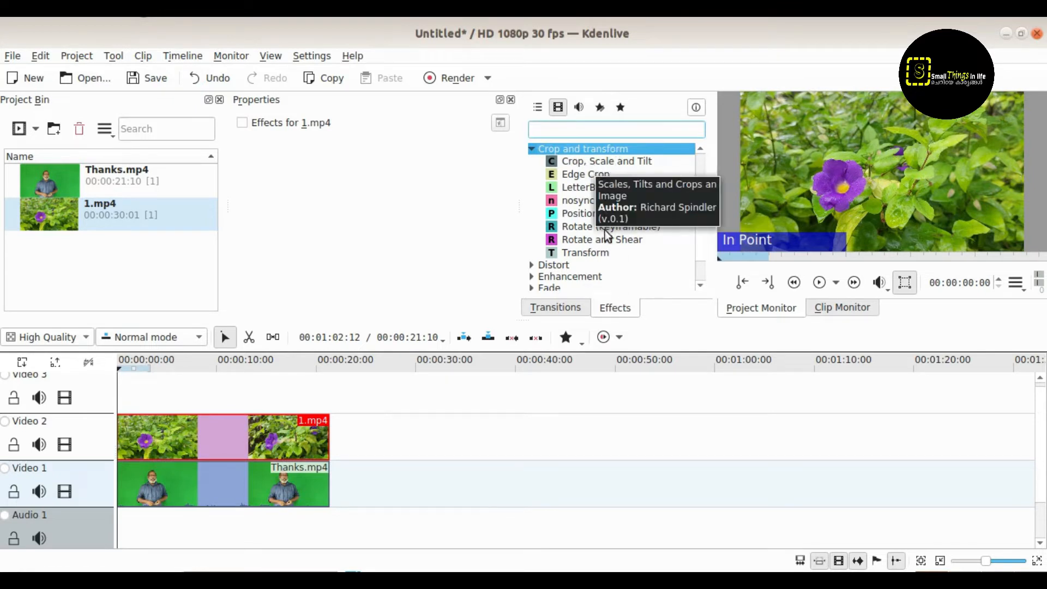
click(558, 106)
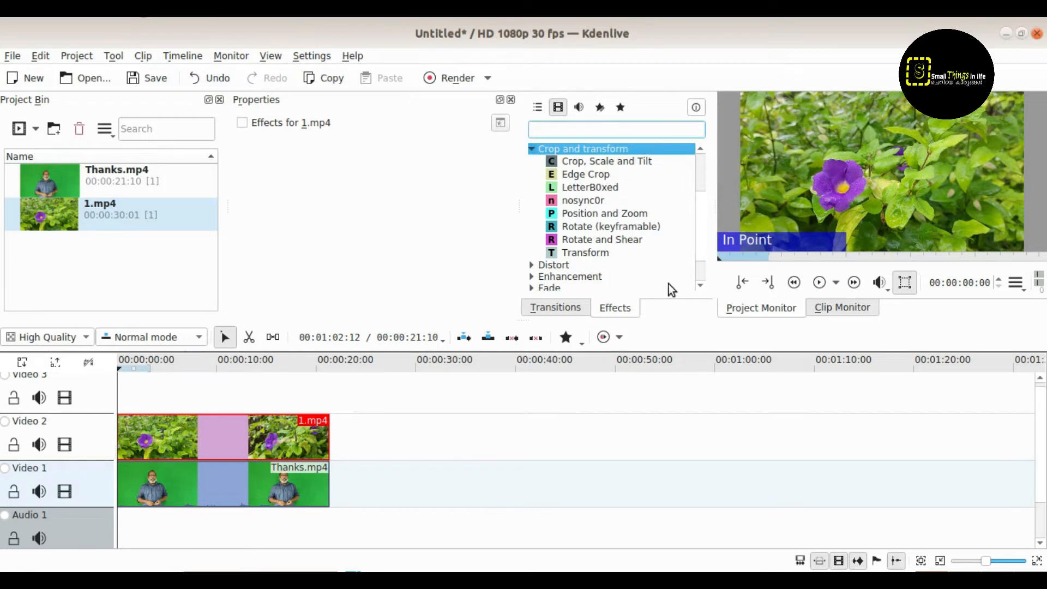
click(592, 252)
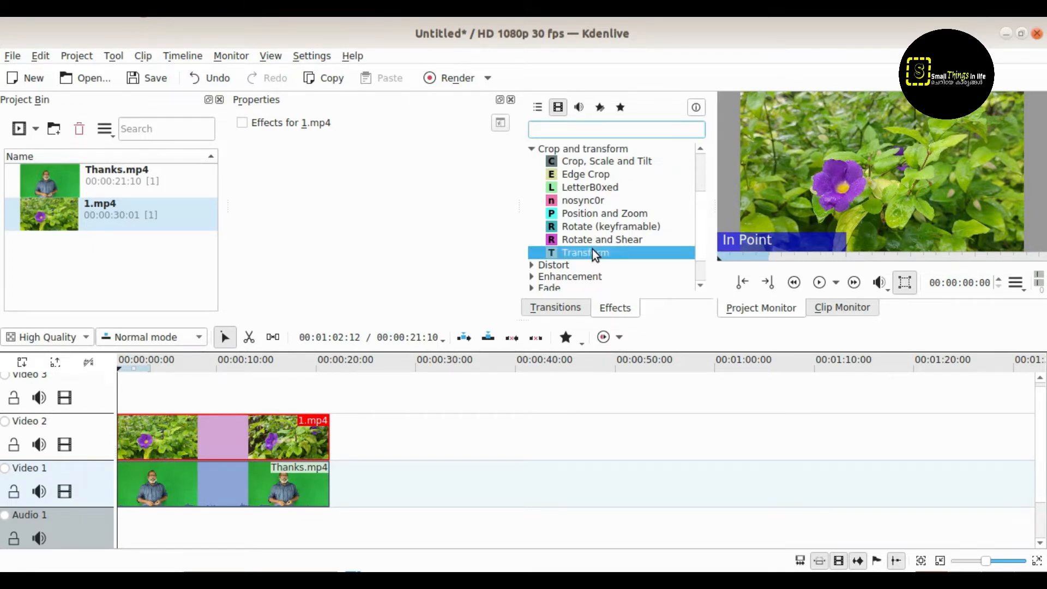
drag(592, 252, 184, 440)
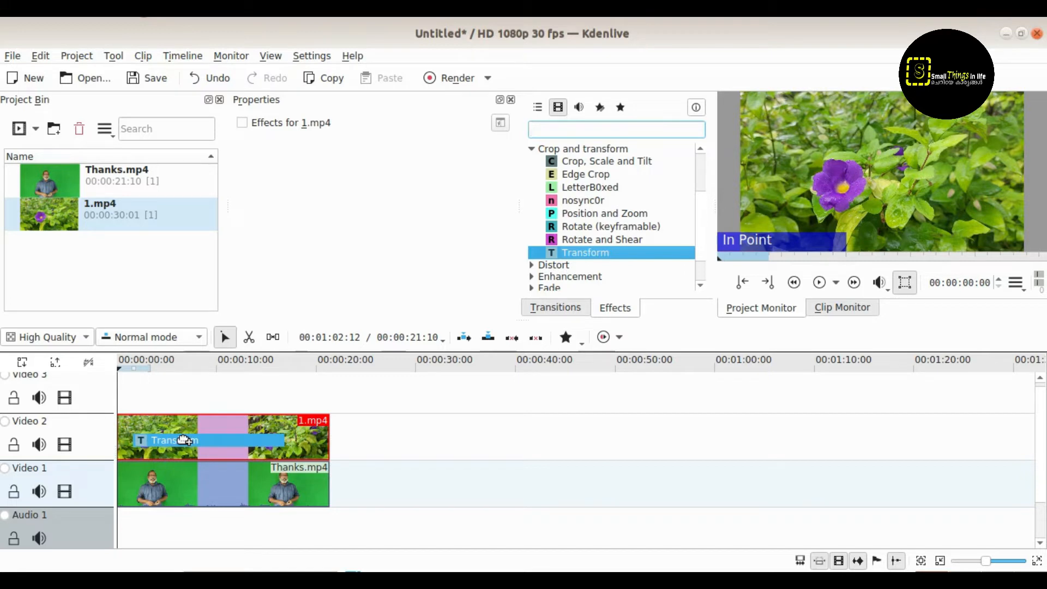
drag(184, 439, 181, 437)
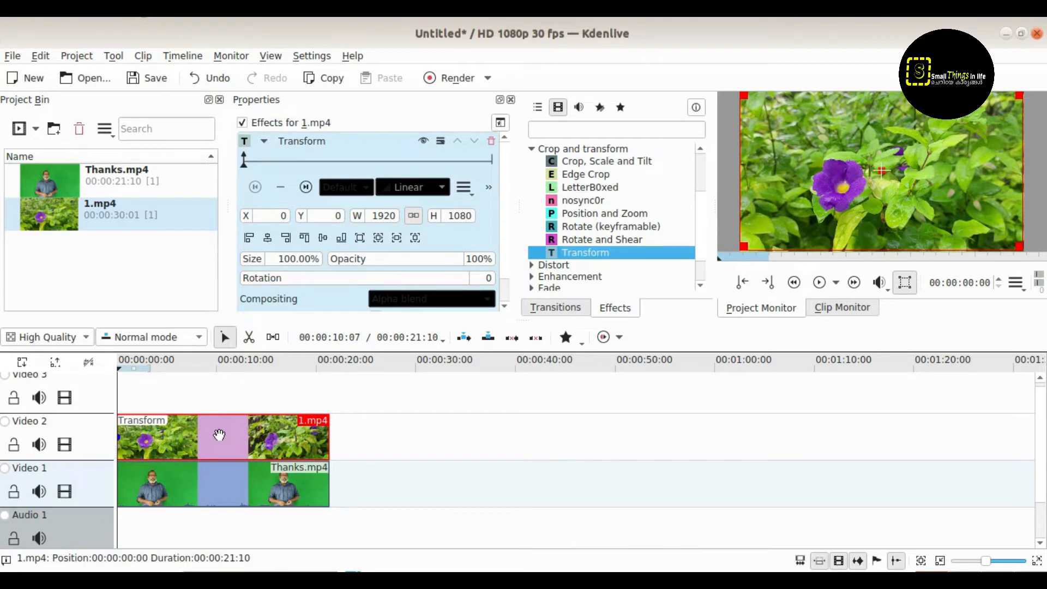
Scale the 1.mp4 picture down to about 692 × 389 in the upper-left corner of the video frame
click(905, 282)
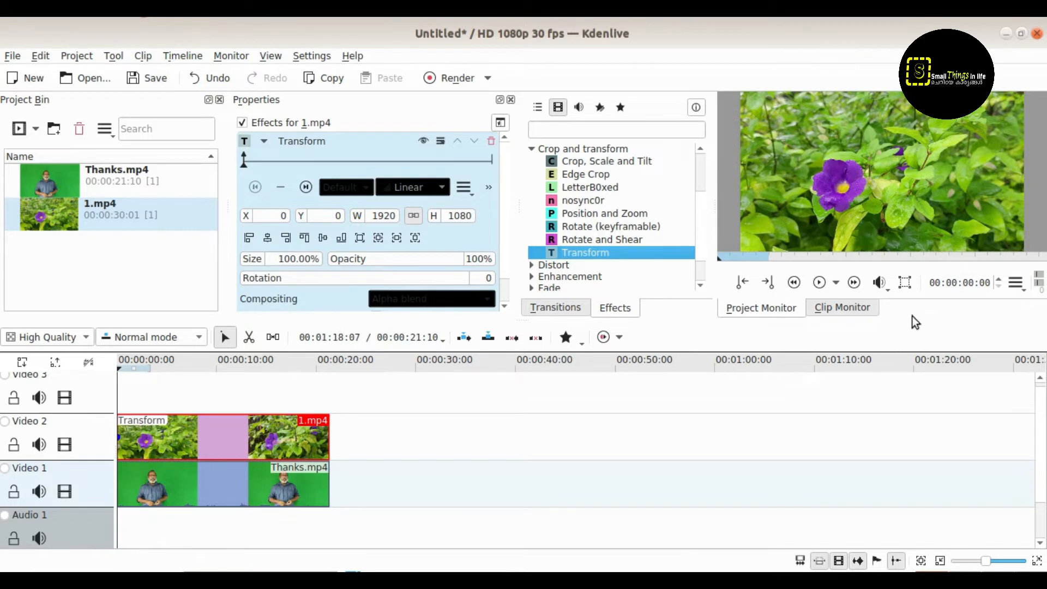
click(908, 282)
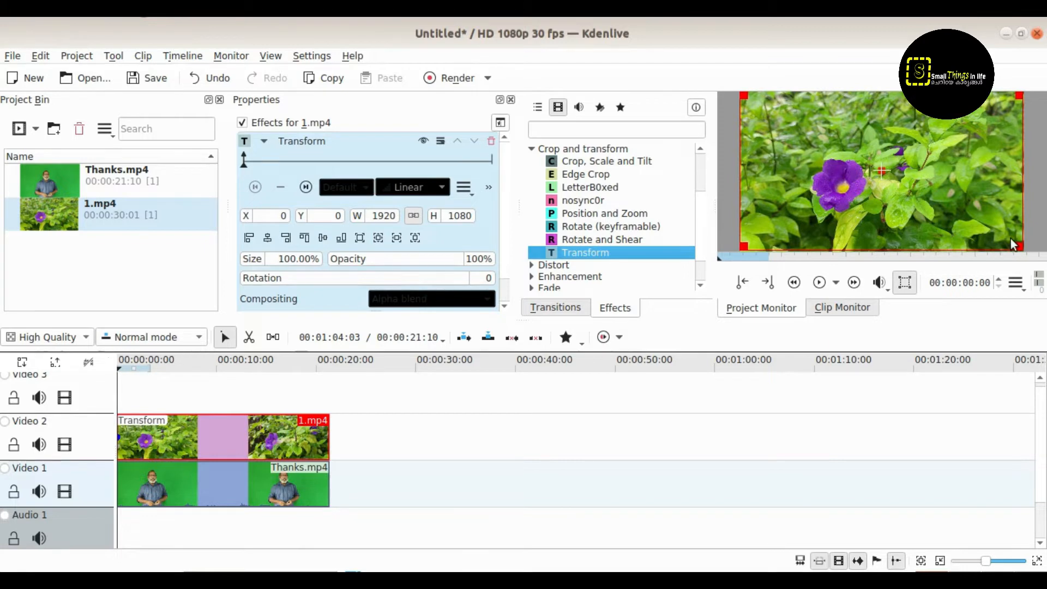
drag(1016, 242, 819, 200)
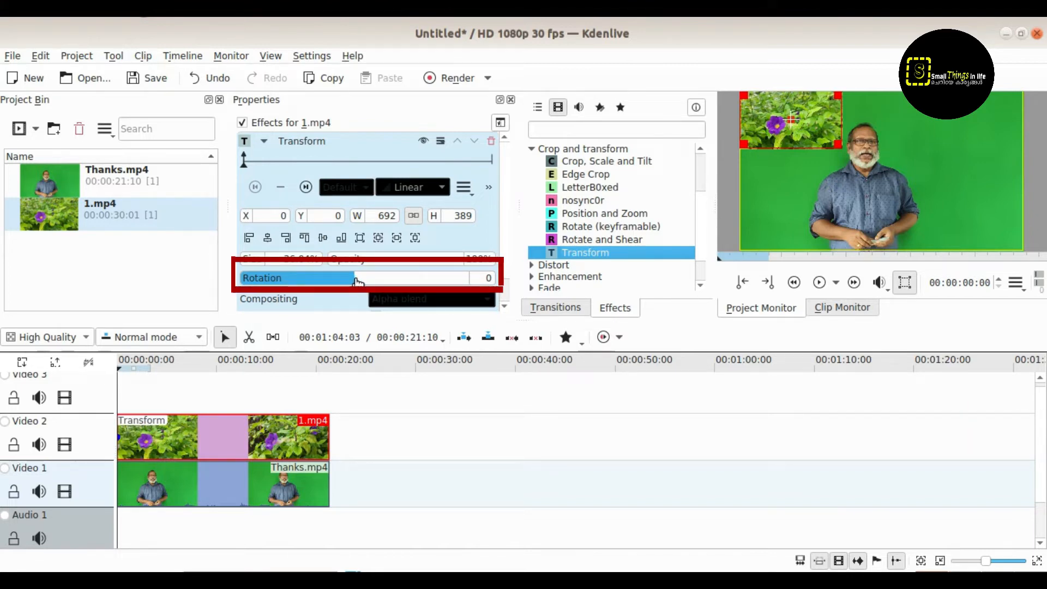
Rotate the 1.mp4 picture to 39 and move it to about X 1130, Y 149 in the video frame
drag(355, 279, 323, 279)
drag(326, 279, 370, 281)
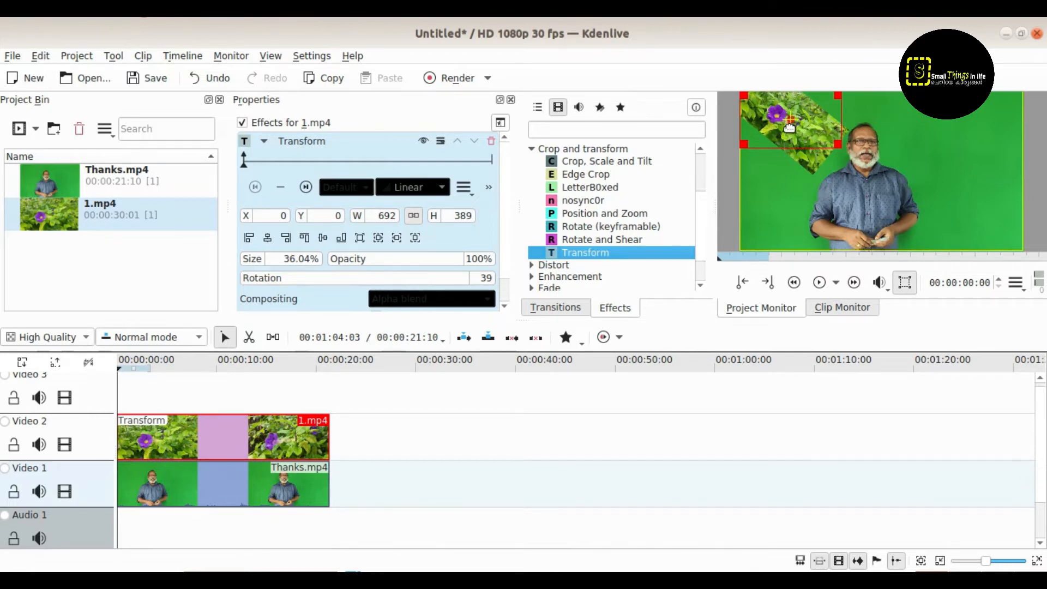
drag(789, 119, 954, 141)
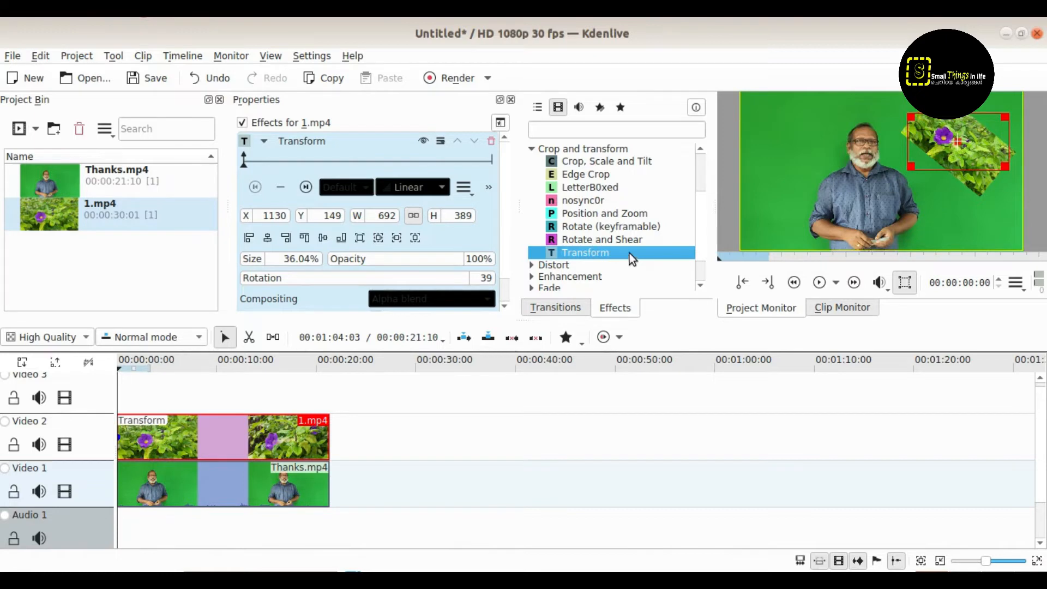
Add a Transform effect to Thanks.mp4 on Video 1 and shrink it to about 682 × 384 at about X 415, Y 378
click(281, 476)
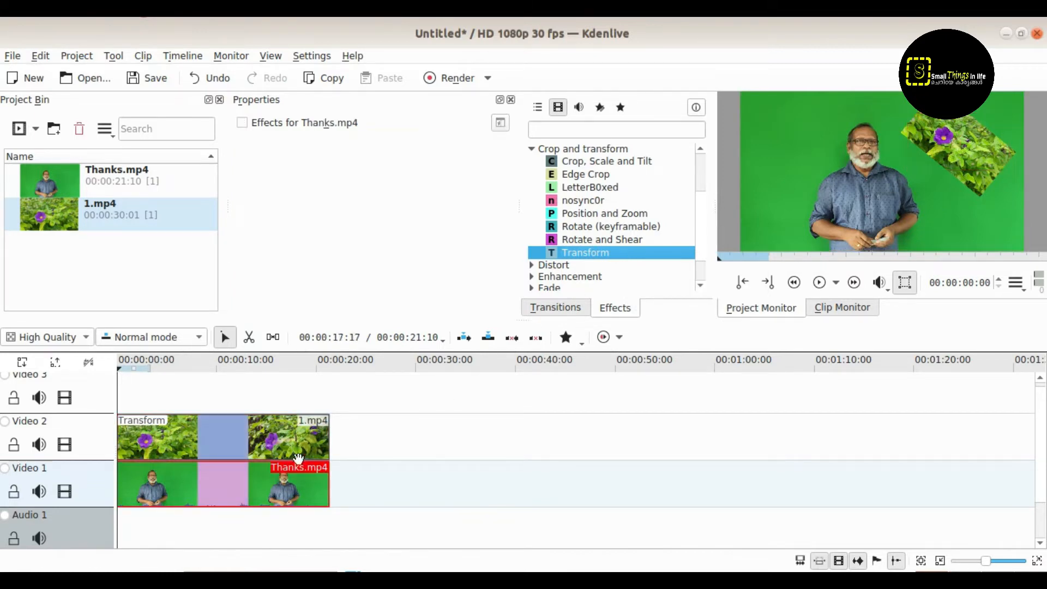
drag(620, 252, 201, 483)
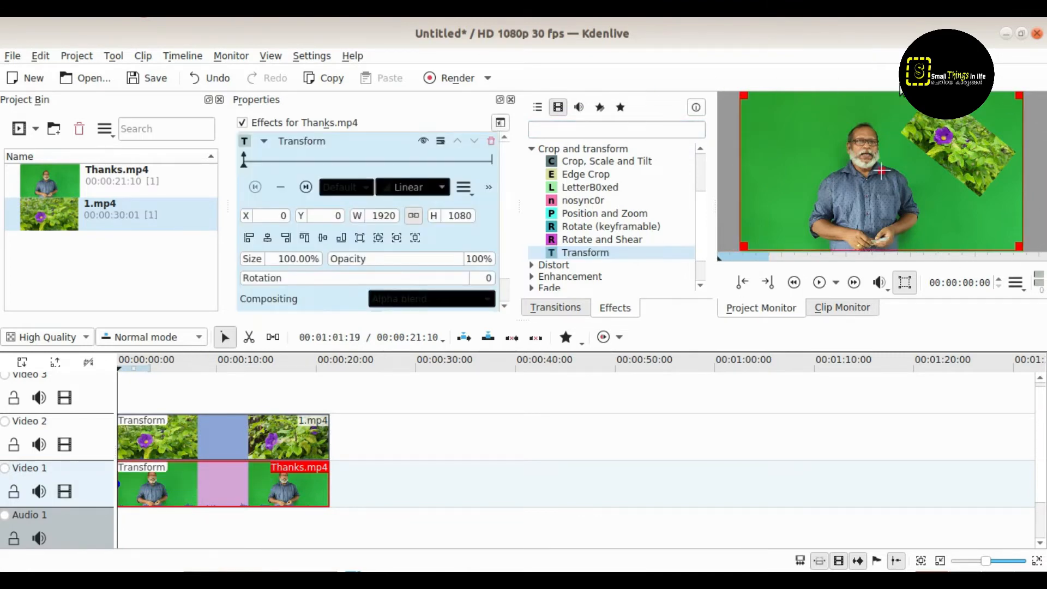
drag(1013, 241, 836, 164)
drag(792, 118, 852, 175)
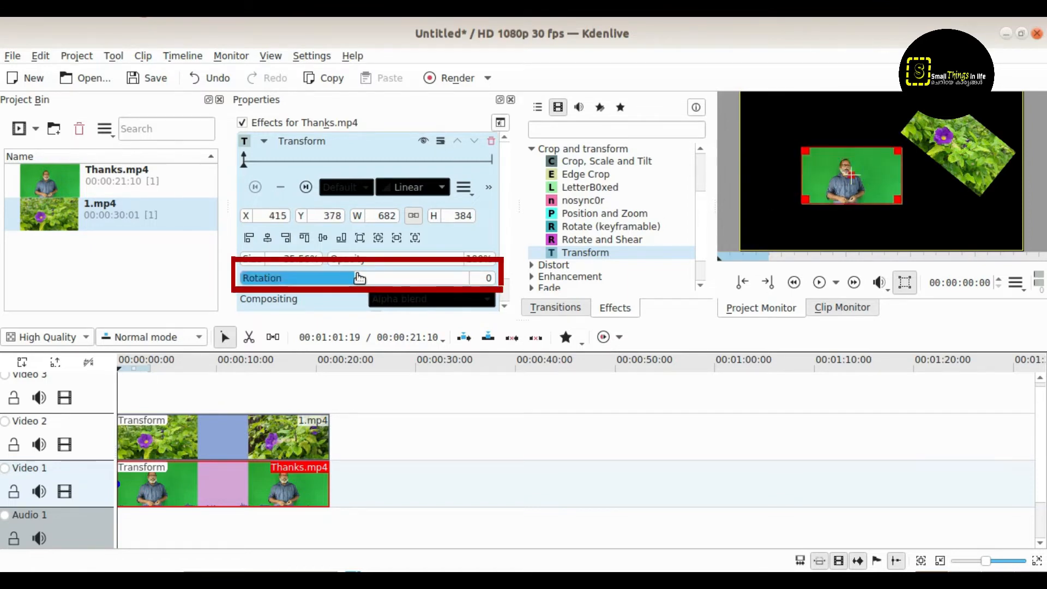
Rotate the Thanks.mp4 picture to 41 and move it to about X 685, Y 498
drag(359, 279, 367, 280)
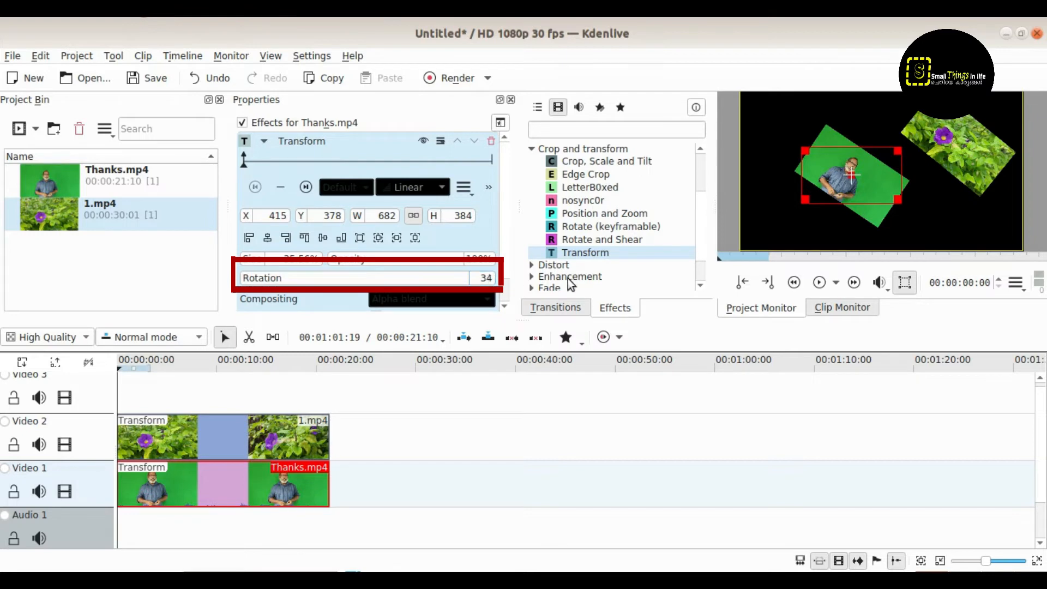
drag(853, 176, 893, 194)
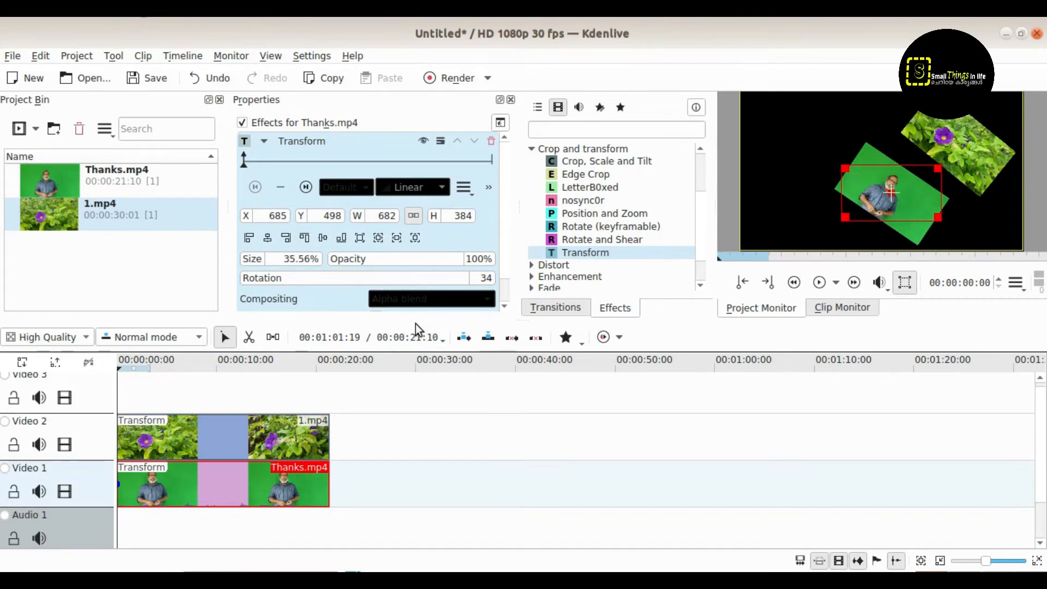
drag(363, 279, 370, 280)
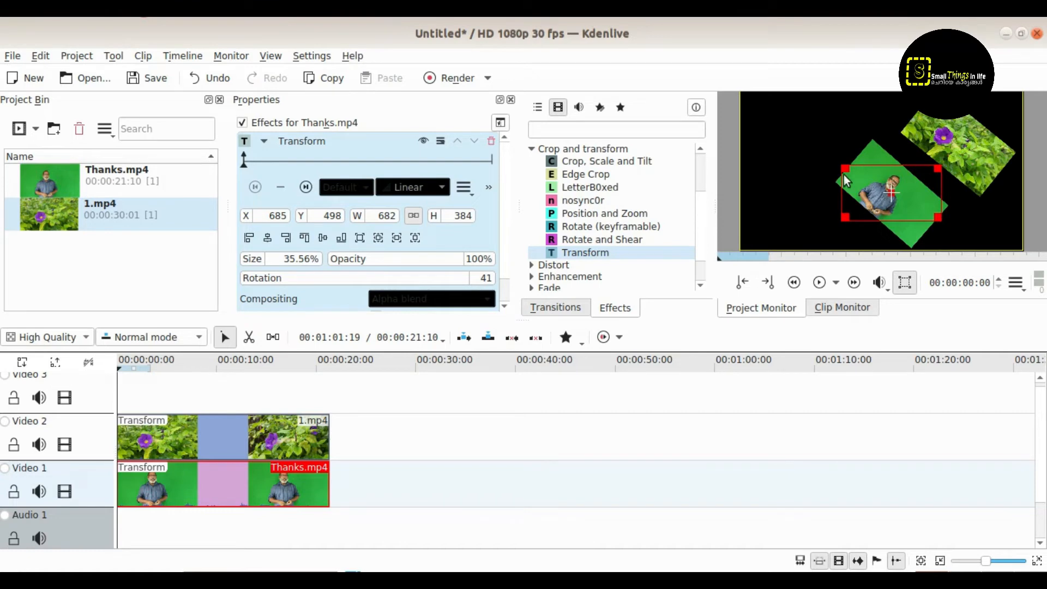
Enlarge the Thanks.mp4 picture to about 848 × 477 and reposition it at about X 298, Y 363
drag(840, 168, 773, 152)
drag(881, 184, 850, 176)
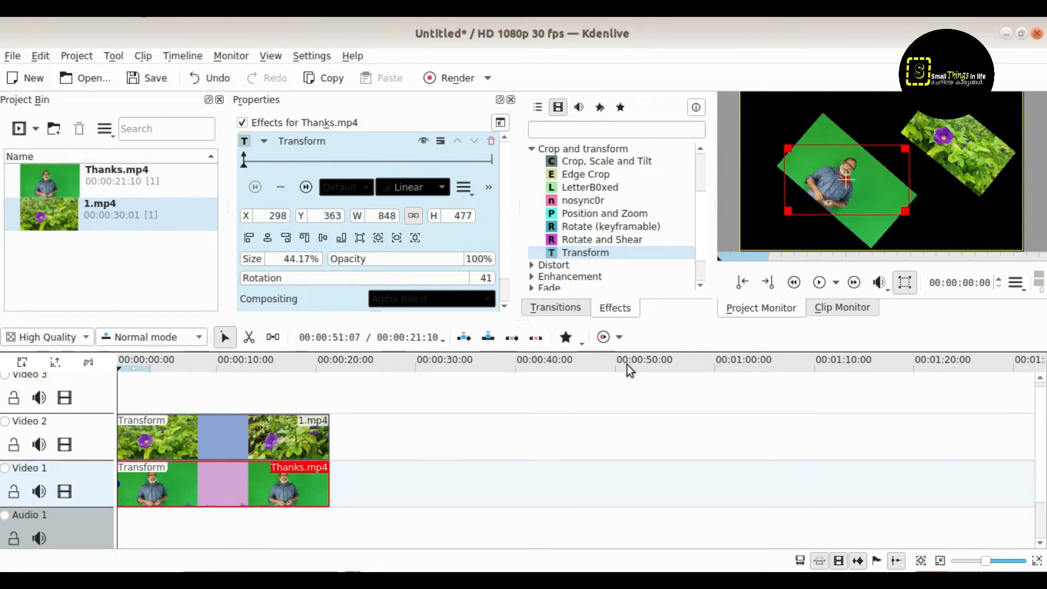
Enlarge the 1.mp4 picture to about 819 × 461 and reposition it at about X 1028, Y 181
click(289, 441)
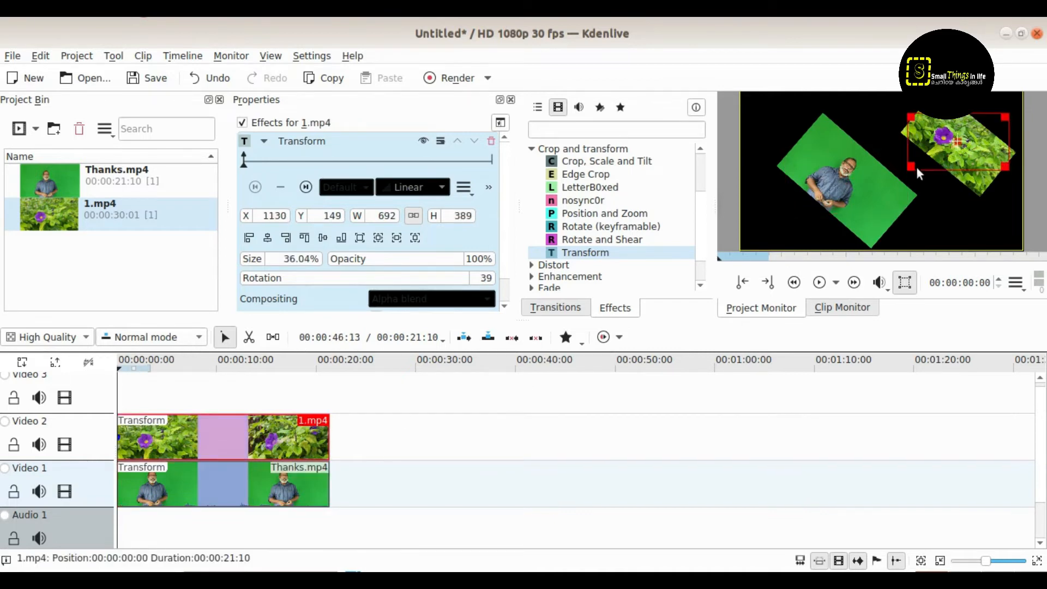
drag(910, 116, 889, 109)
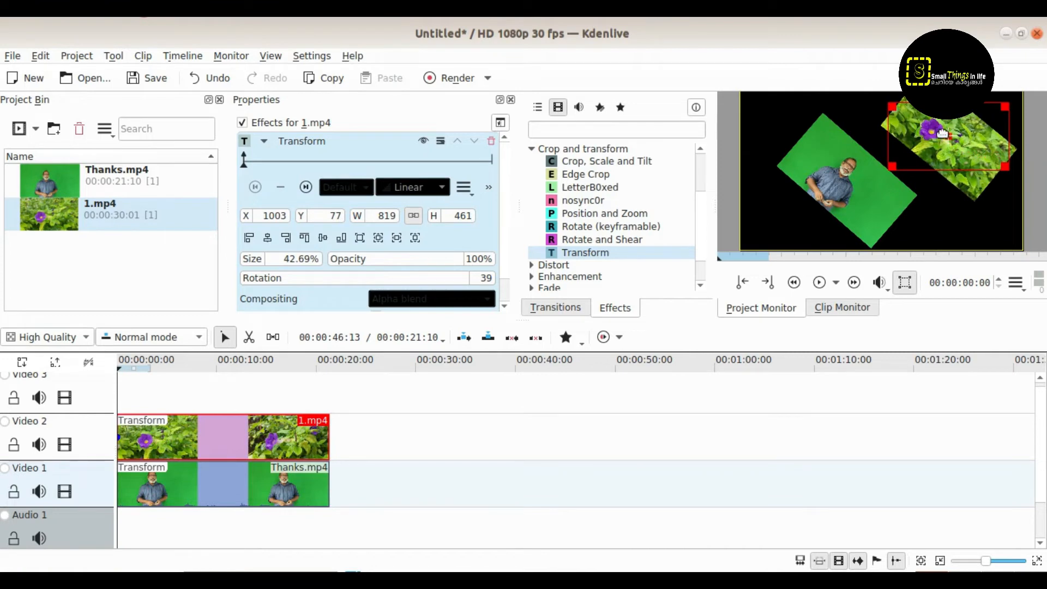
drag(943, 131, 949, 150)
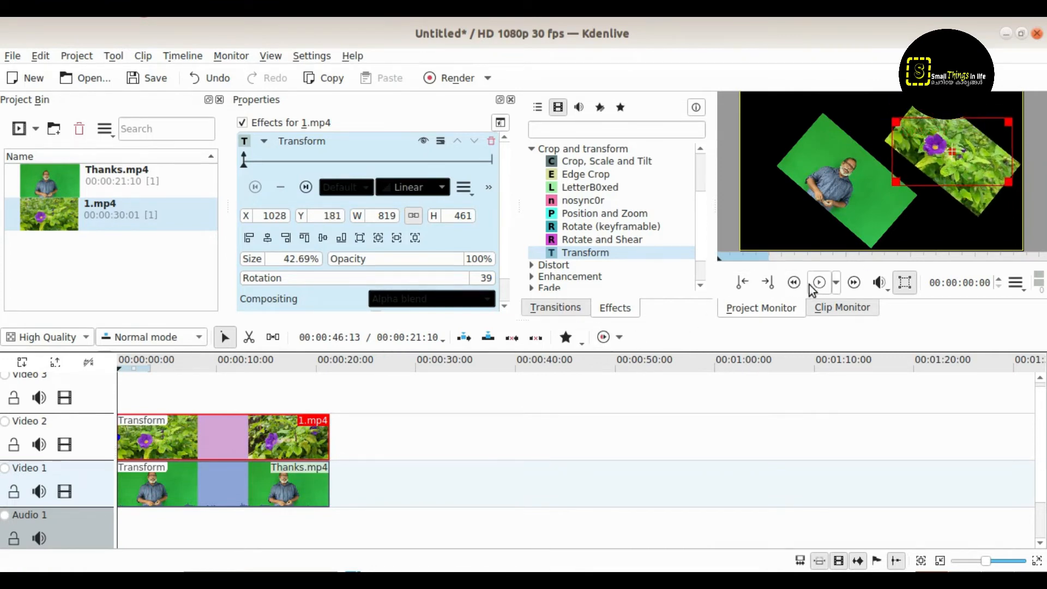
Hide the transform handles in the preview and play the first few seconds of the composition from the start
click(122, 362)
click(119, 361)
click(905, 281)
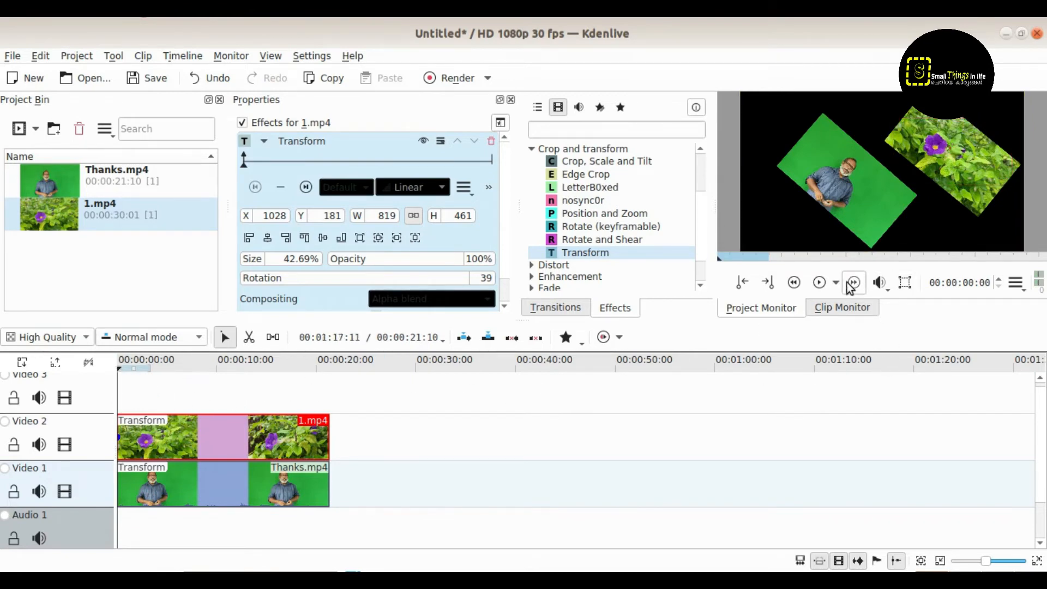
click(820, 285)
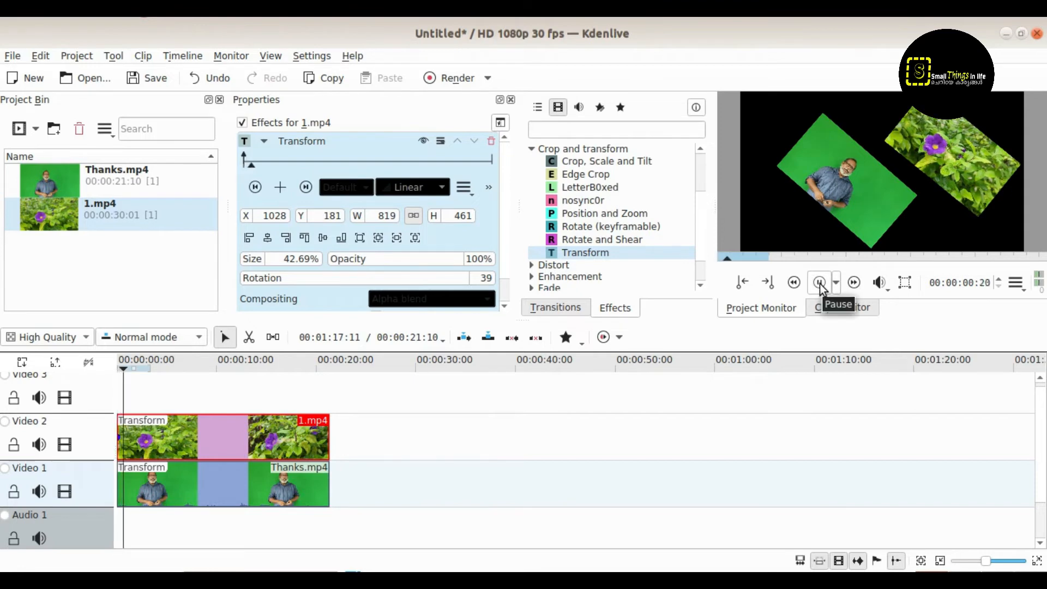
click(820, 285)
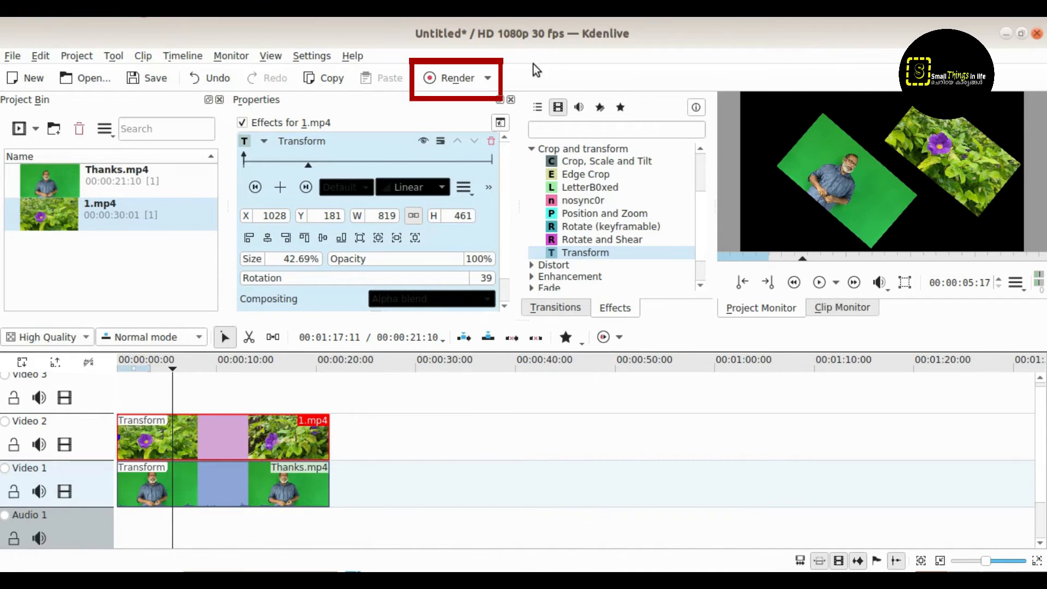
Render the full project to untitled.mp4 using the generic MP4 (H264/AAC) format
click(451, 79)
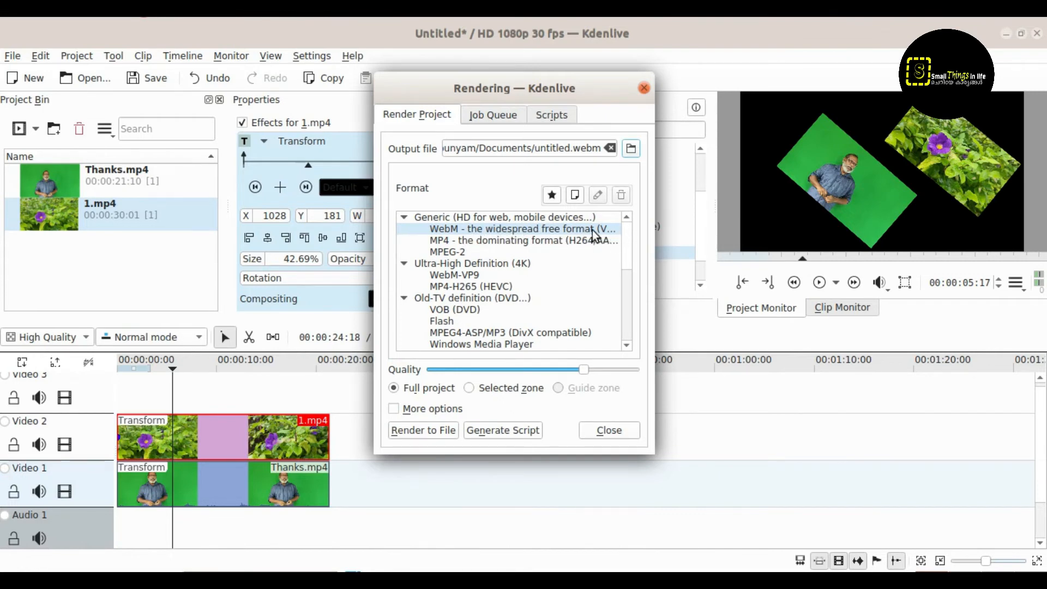
click(487, 240)
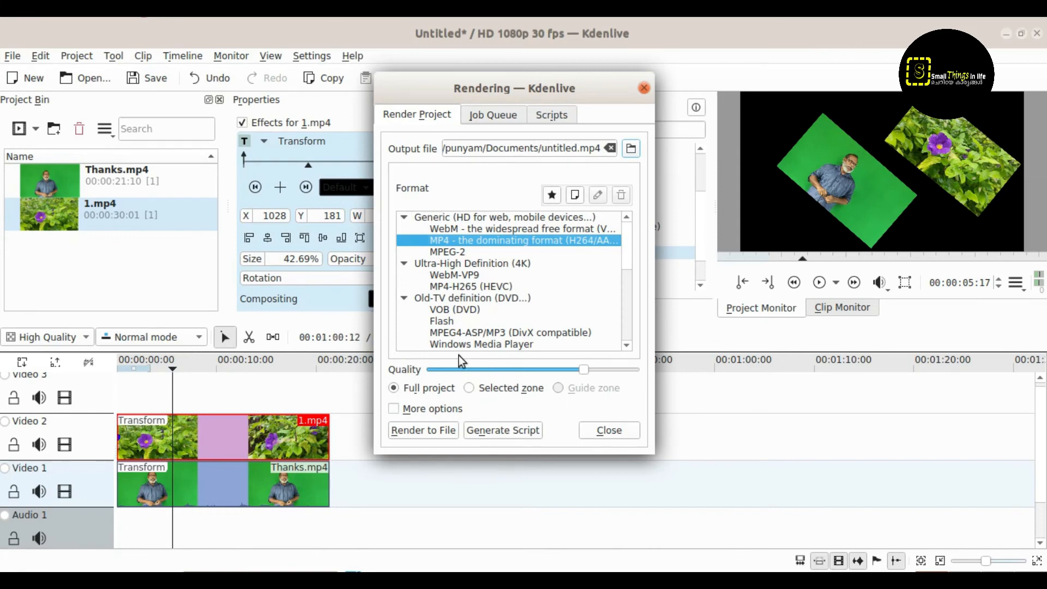
click(427, 431)
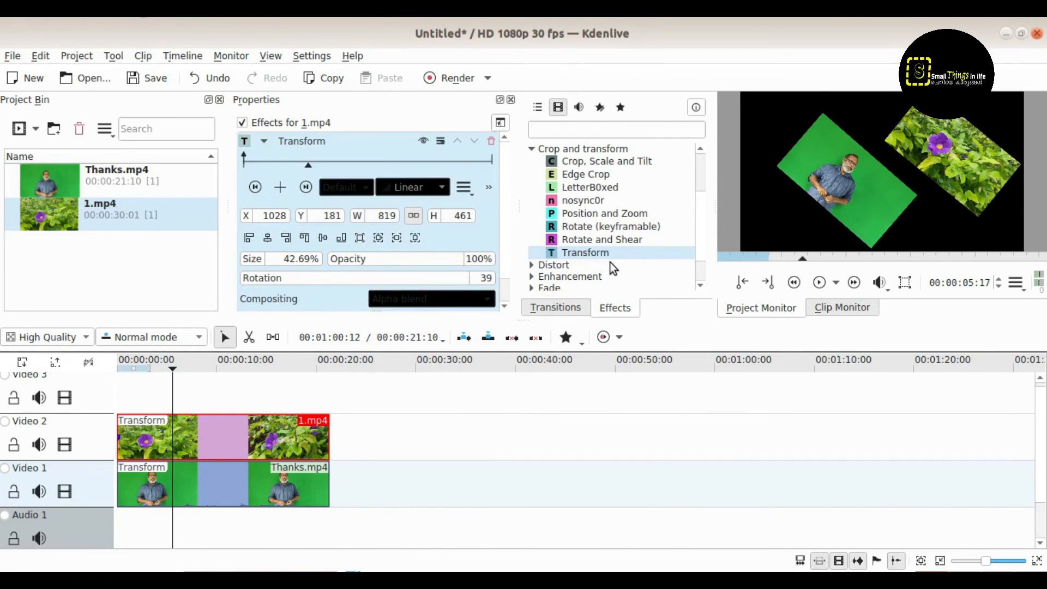